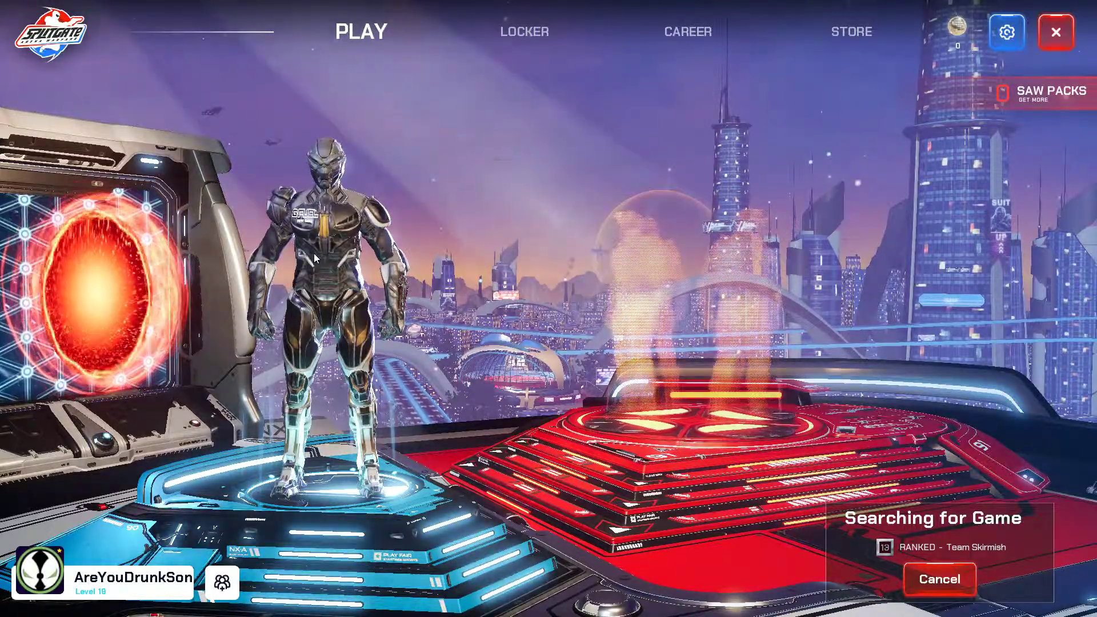
# Switch from Splitgate to Discord to read the latest #chat messages
pyautogui.hotkey('alt', 'Tab')
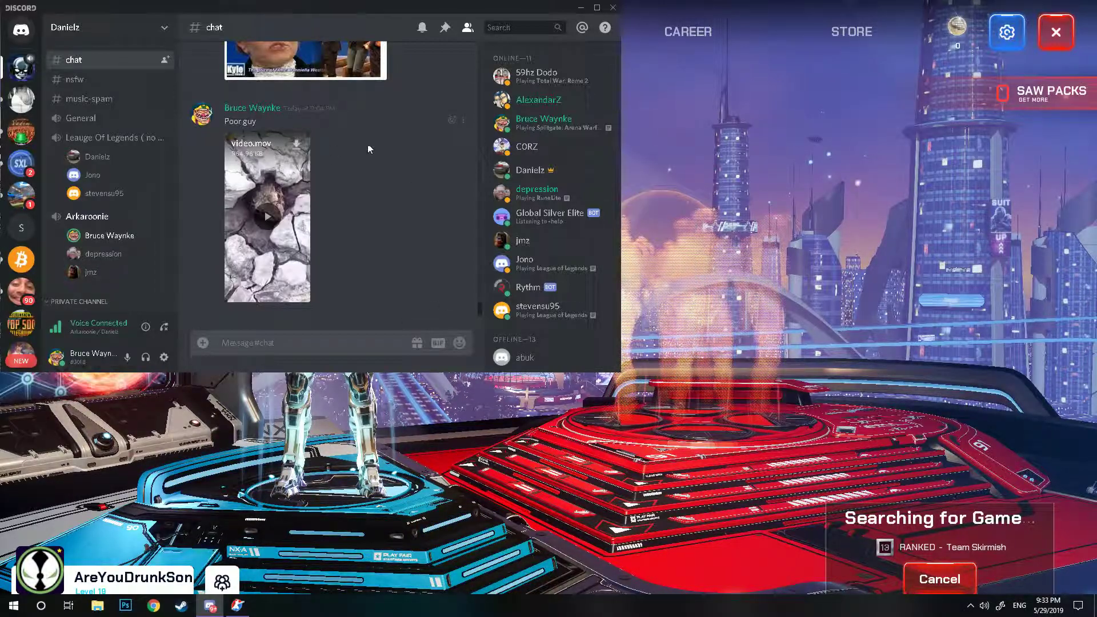
# Bring the Splitgate window back in front of Discord, showing the main menu
pyautogui.click(823, 300)
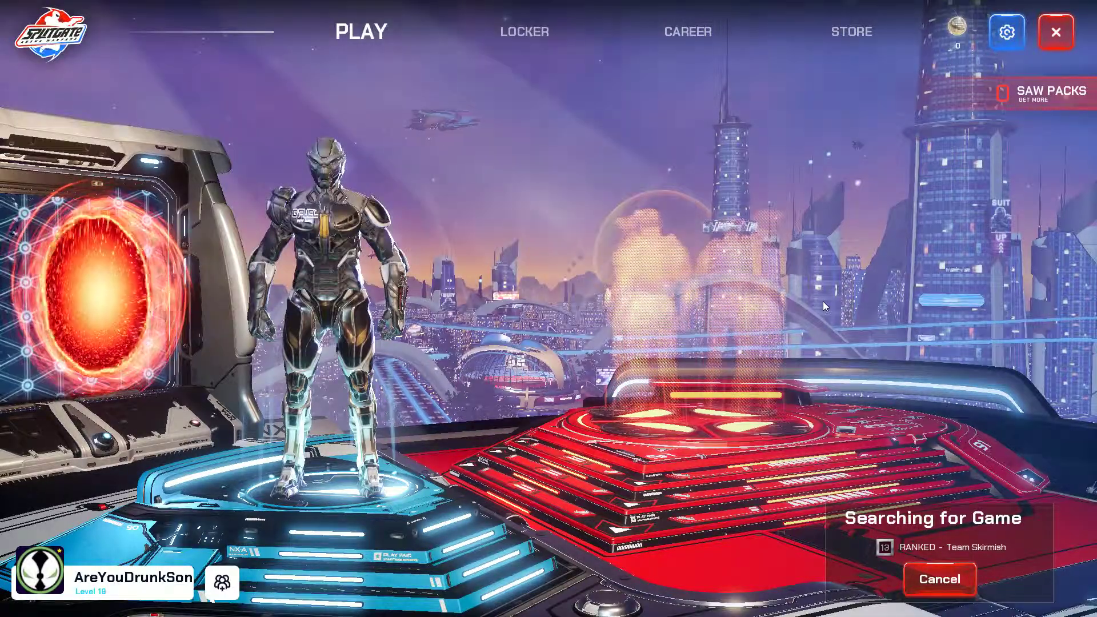